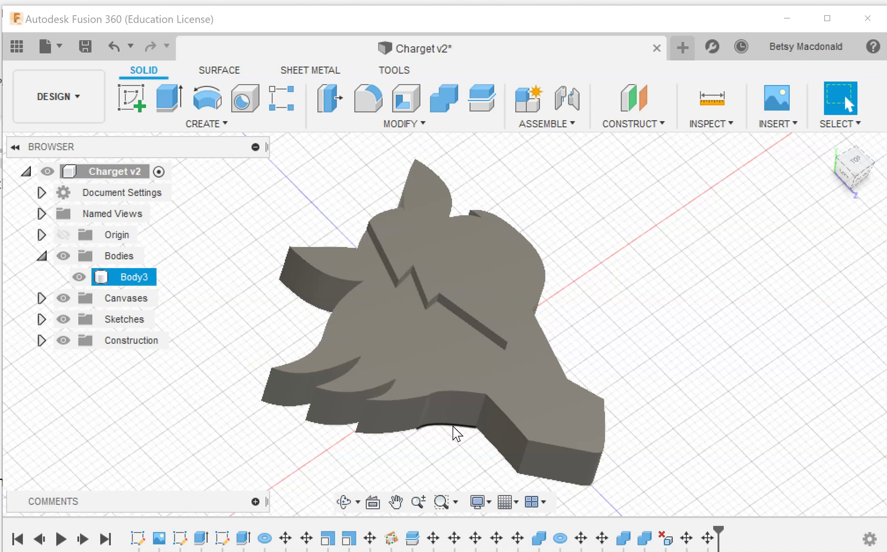
Start a new sketch on the flat bottom face of the horse-head body
{"action": "left_click", "coordinate": [442, 443]}
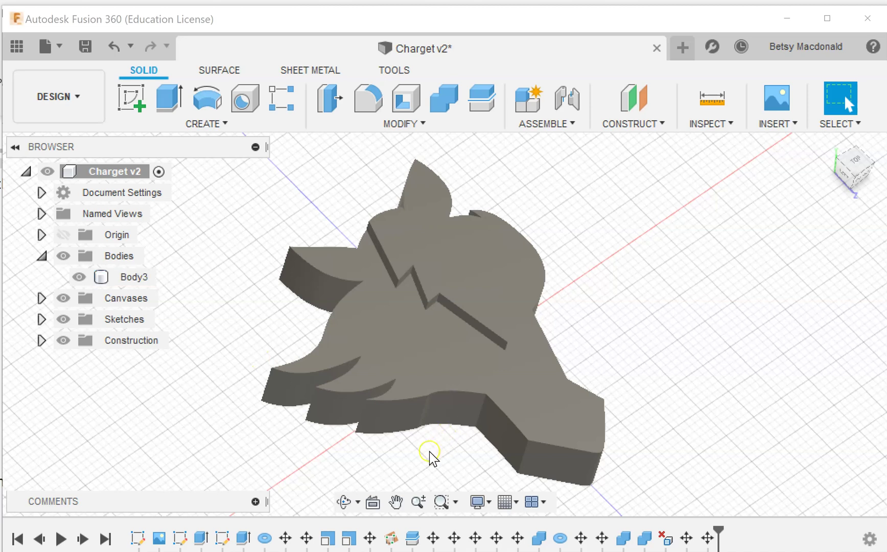
{"action": "mouse_move", "coordinate": [854, 173]}
{"action": "left_mouse_down"}
{"action": "mouse_move", "coordinate": [859, 154]}
{"action": "mouse_move", "coordinate": [807, 221]}
{"action": "left_mouse_up"}
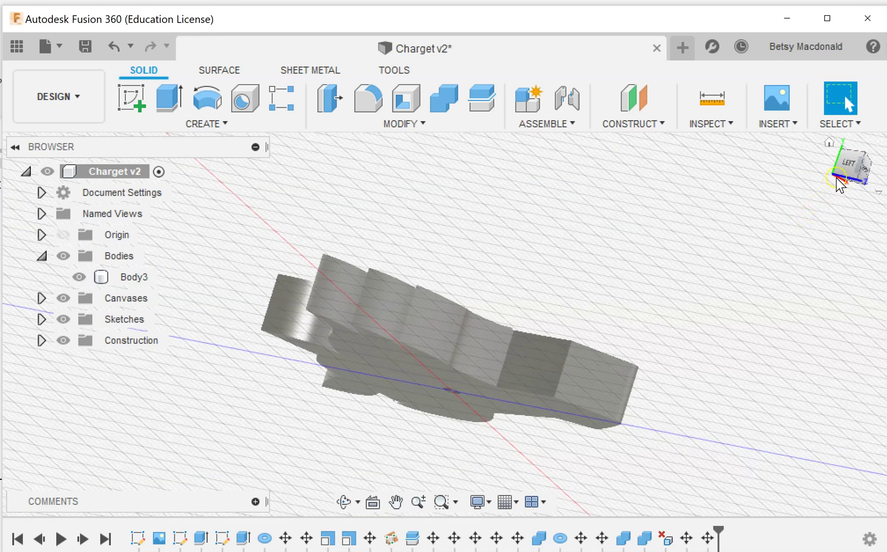
{"action": "left_click_drag", "start_coordinate": [839, 178], "coordinate": [858, 125]}
{"action": "left_click", "coordinate": [855, 171]}
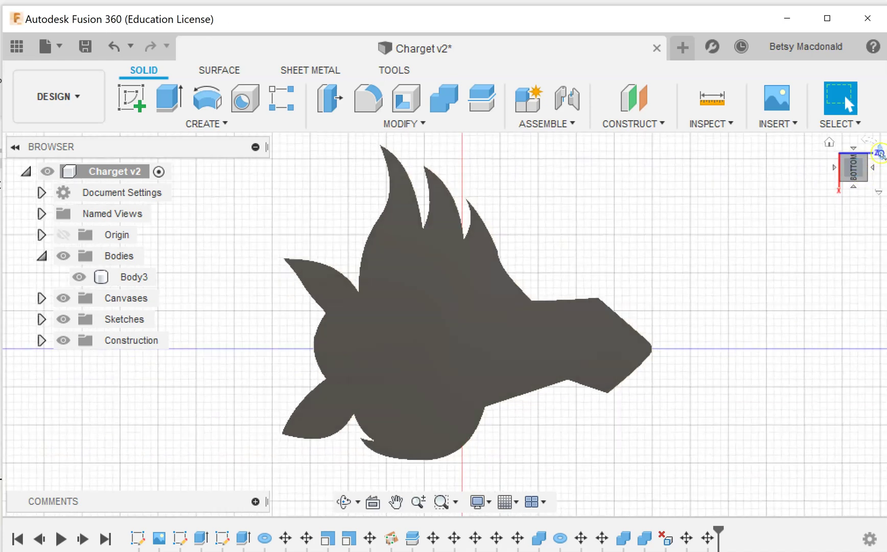
{"action": "left_click", "coordinate": [880, 153]}
{"action": "middle_click_drag", "start_coordinate": [703, 323], "coordinate": [700, 292]}
{"action": "left_click", "coordinate": [365, 207]}
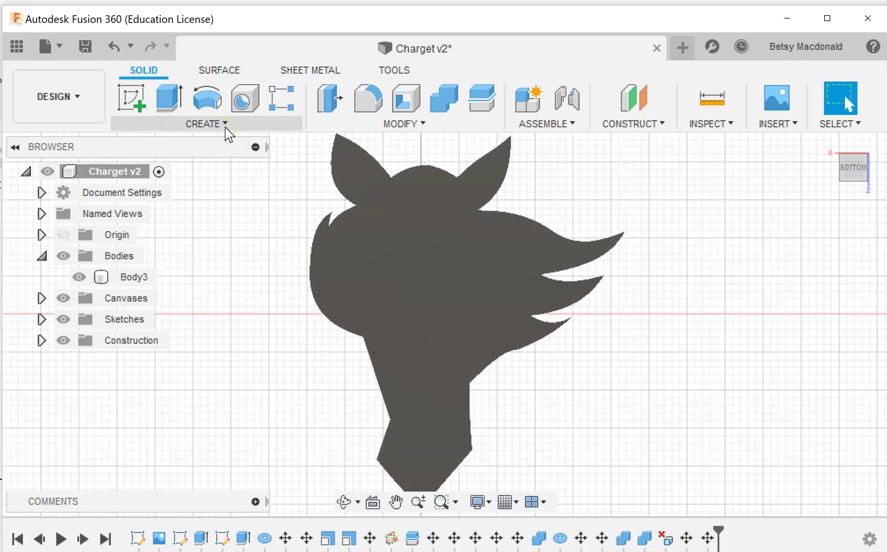
{"action": "left_click", "coordinate": [442, 360]}
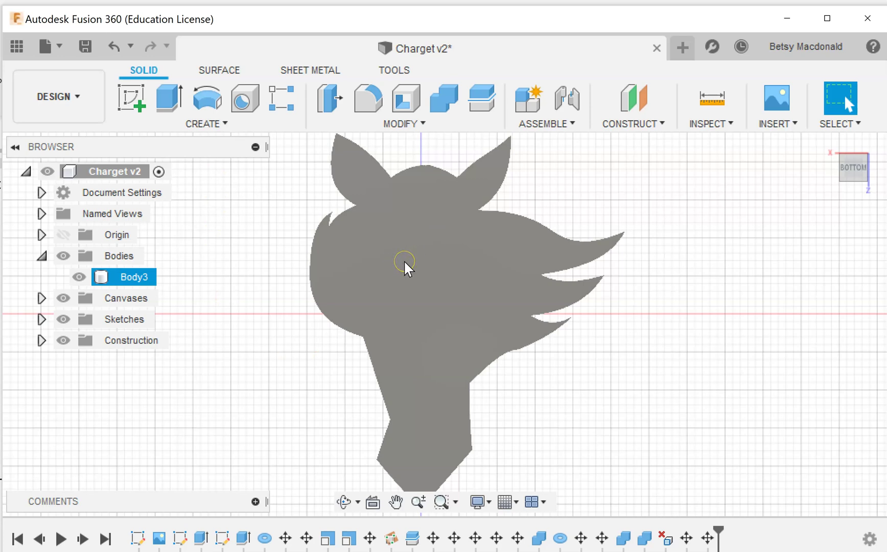
{"action": "left_click", "coordinate": [248, 158]}
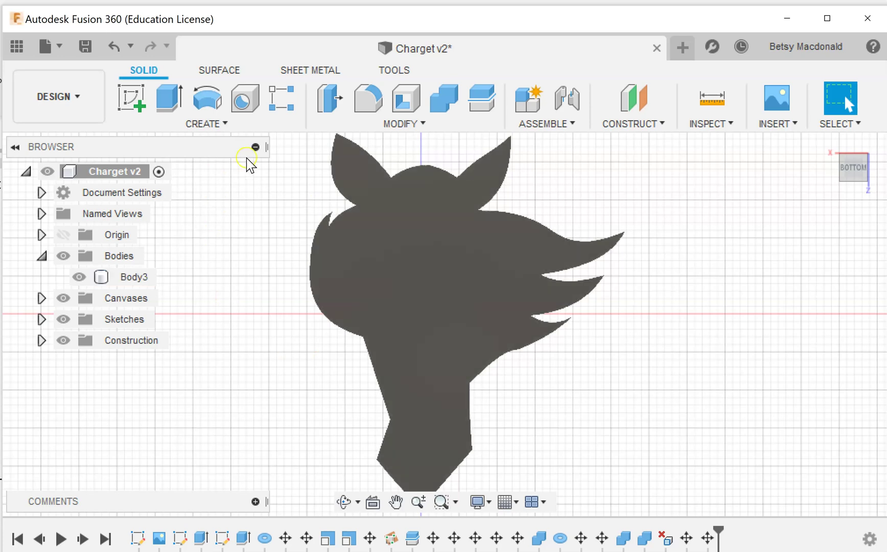
{"action": "left_click", "coordinate": [134, 102]}
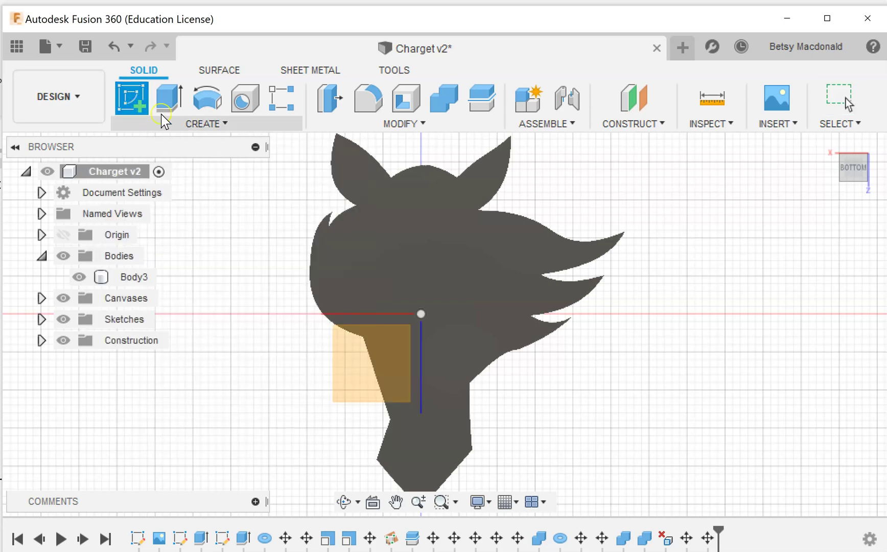
{"action": "left_click", "coordinate": [383, 194]}
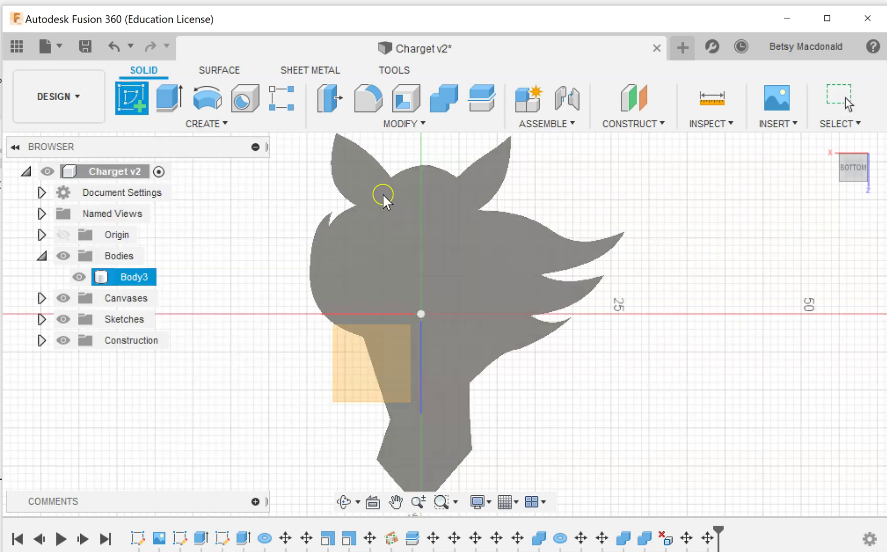
{"action": "left_click", "coordinate": [438, 276]}
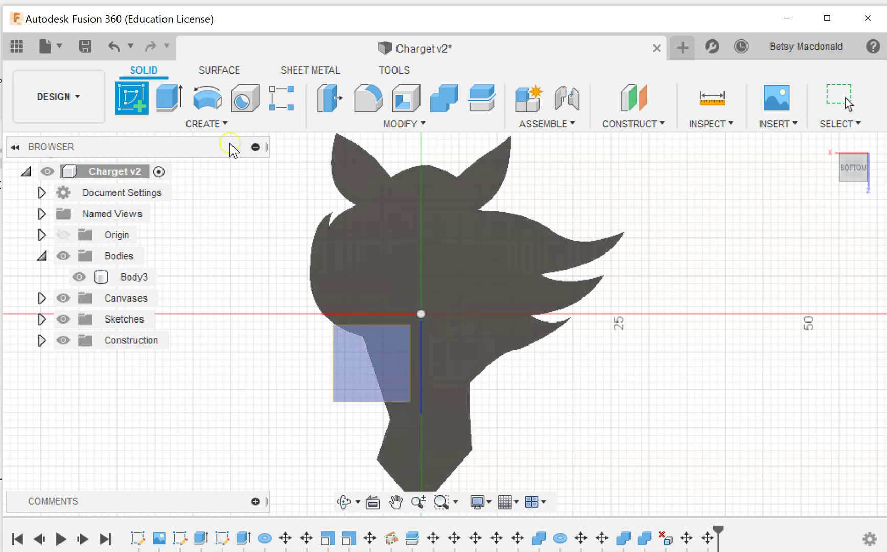
{"action": "left_click", "coordinate": [134, 100]}
{"action": "left_click", "coordinate": [465, 280]}
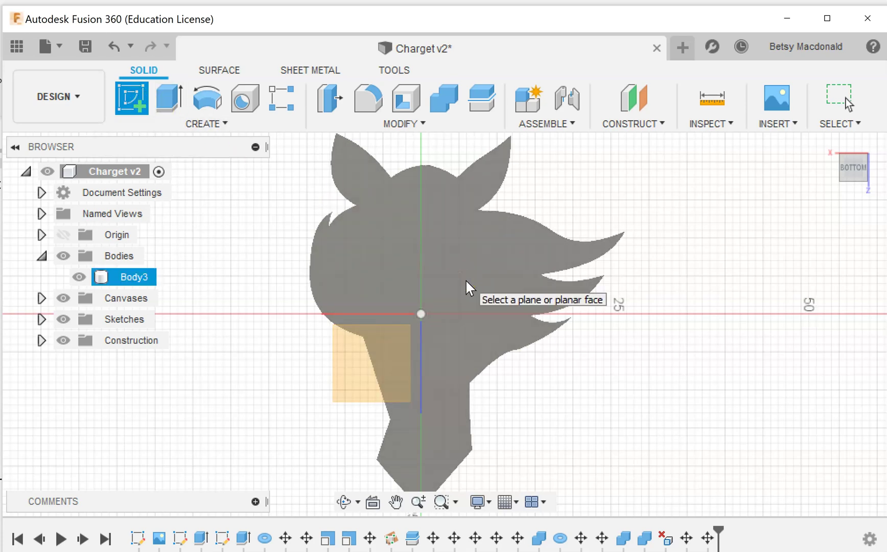
{"action": "left_click", "coordinate": [456, 280]}
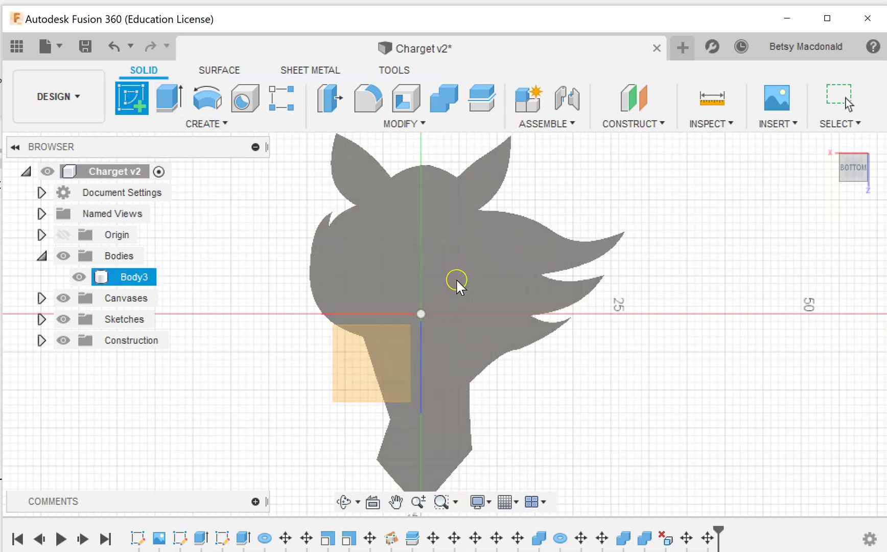
{"action": "left_click", "coordinate": [427, 282]}
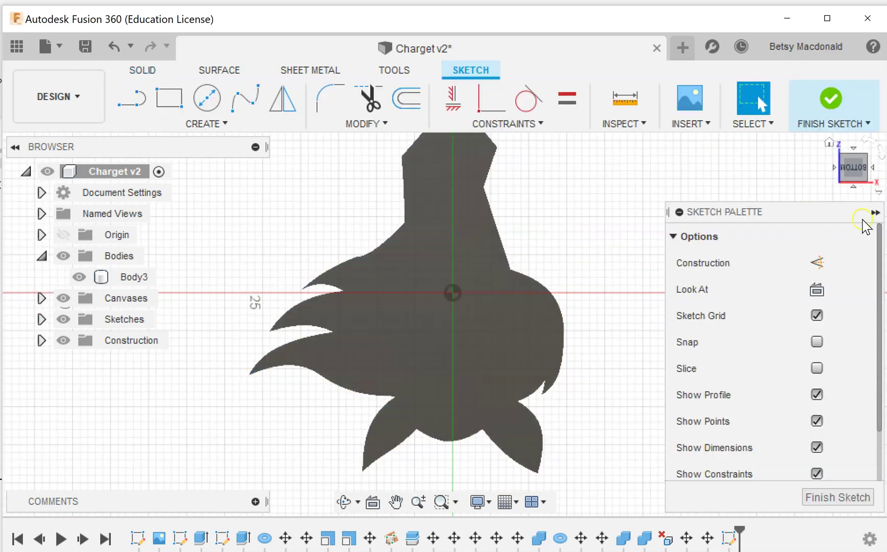
Sketch a 6.2 mm center-diameter circle on the vertical axis, above the origin in the horse's forehead, and finish the sketch
{"action": "left_click", "coordinate": [878, 151]}
{"action": "left_click", "coordinate": [880, 151]}
{"action": "left_click", "coordinate": [880, 151]}
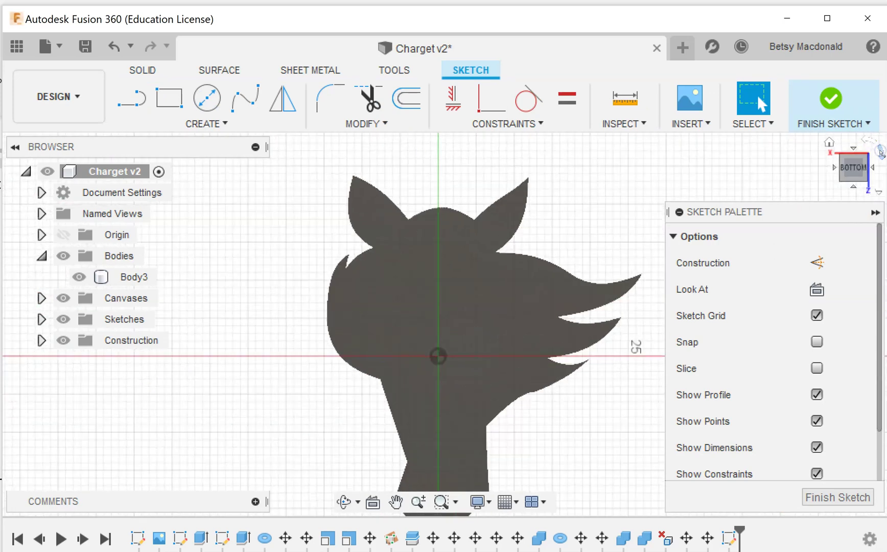
{"action": "left_click", "coordinate": [493, 295]}
{"action": "key", "text": "Escape"}
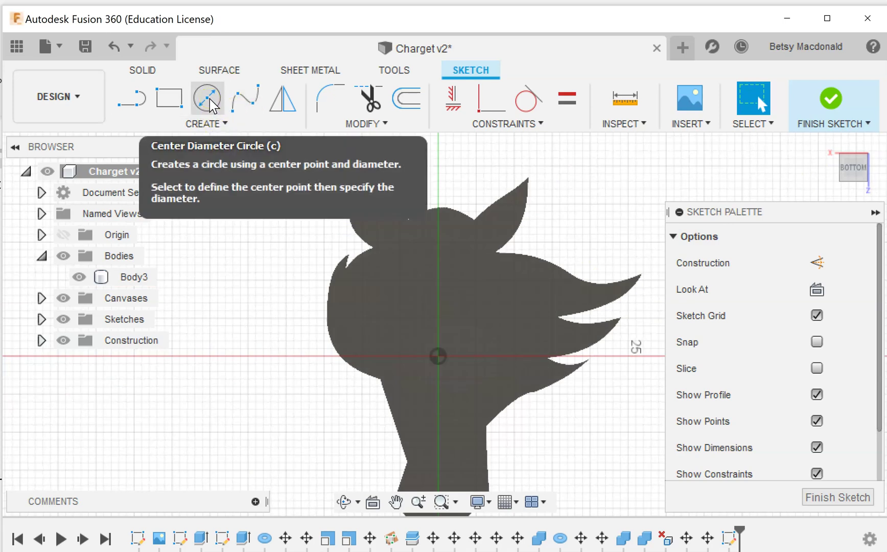
{"action": "left_click", "coordinate": [217, 126]}
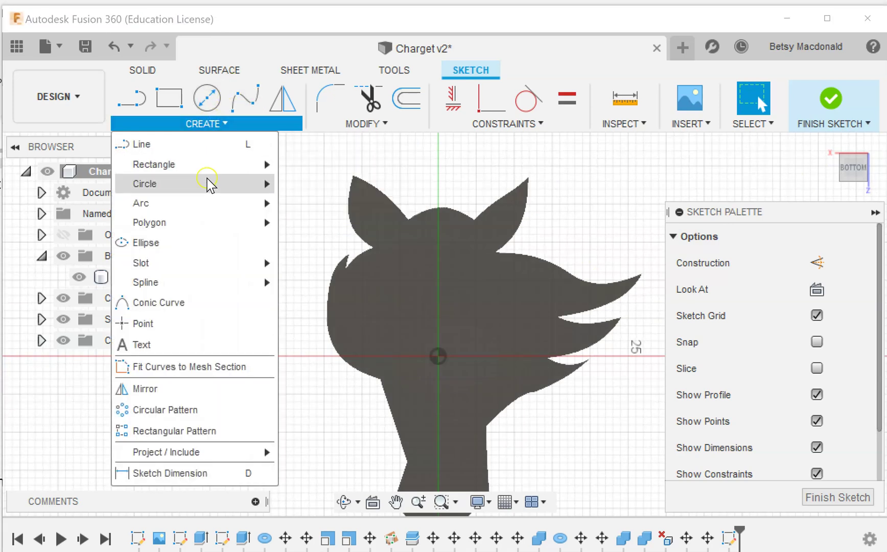
{"action": "mouse_move", "coordinate": [264, 184]}
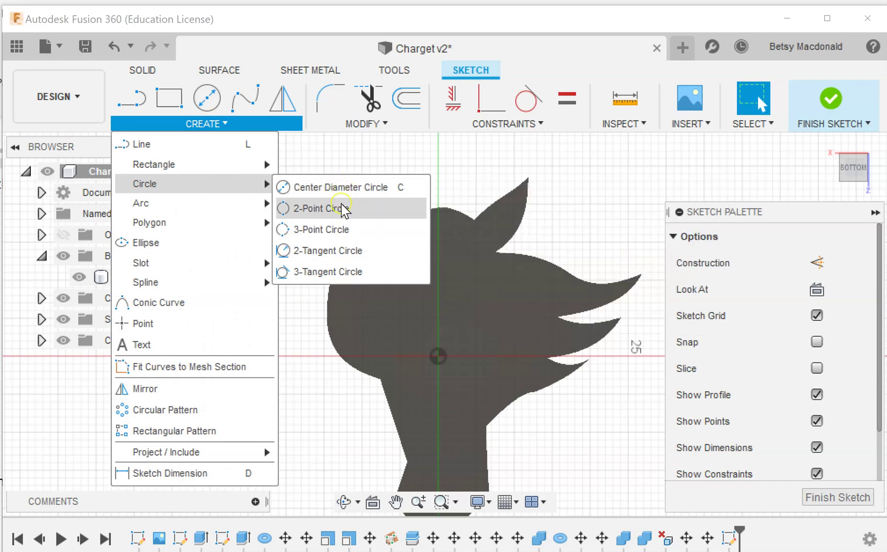
{"action": "left_click", "coordinate": [315, 192]}
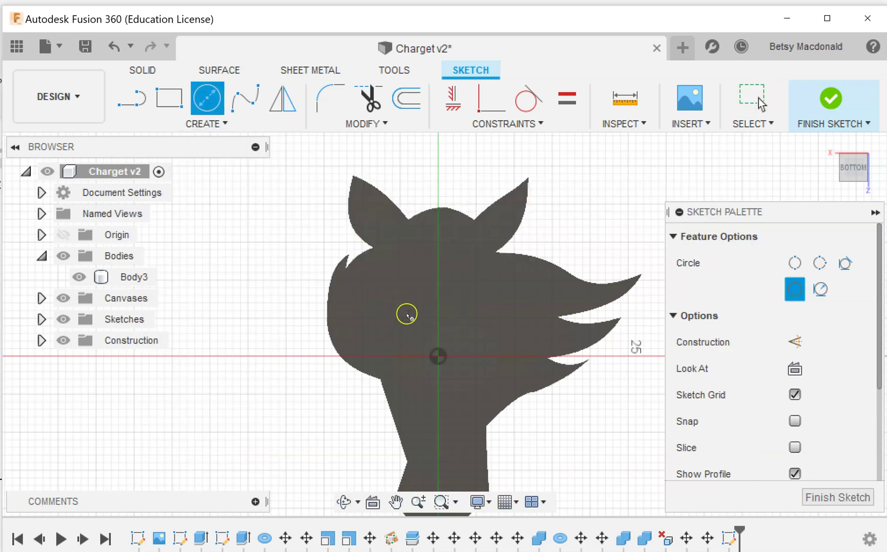
{"action": "left_click", "coordinate": [438, 309]}
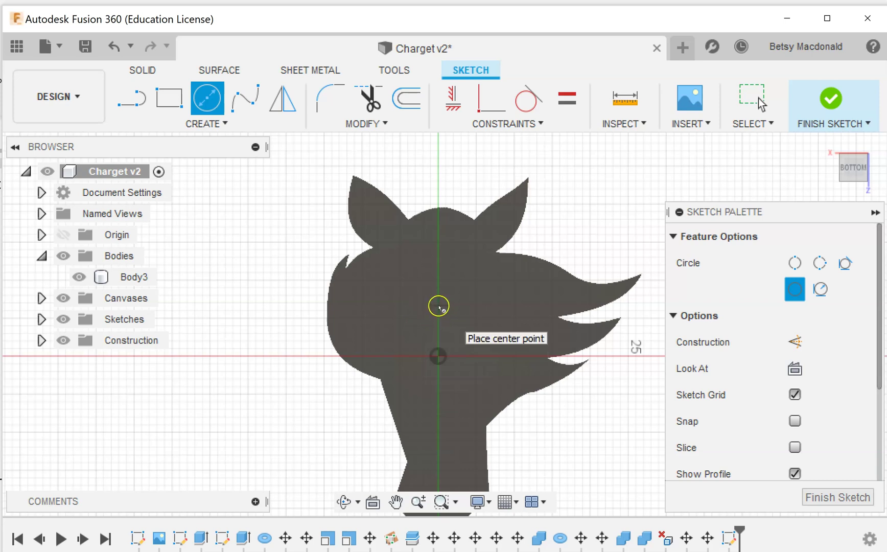
{"action": "left_click", "coordinate": [442, 308]}
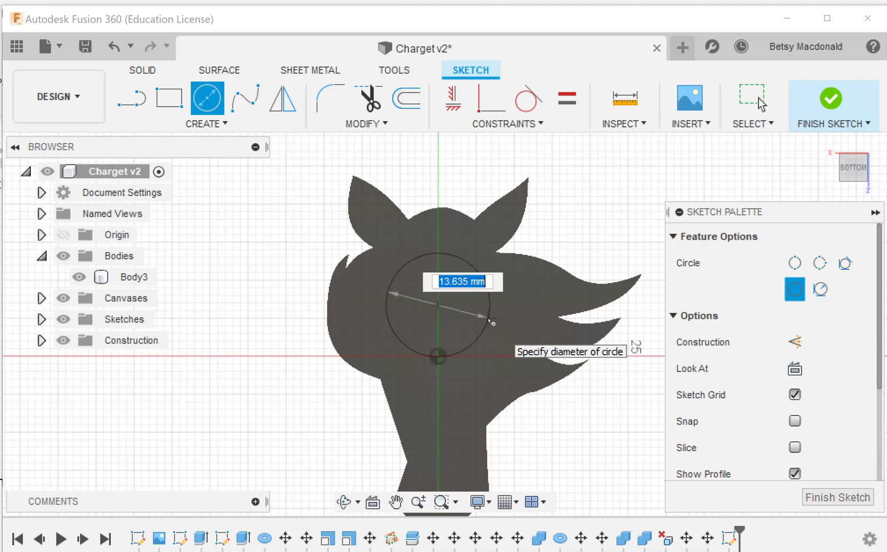
{"action": "type", "text": "6."}
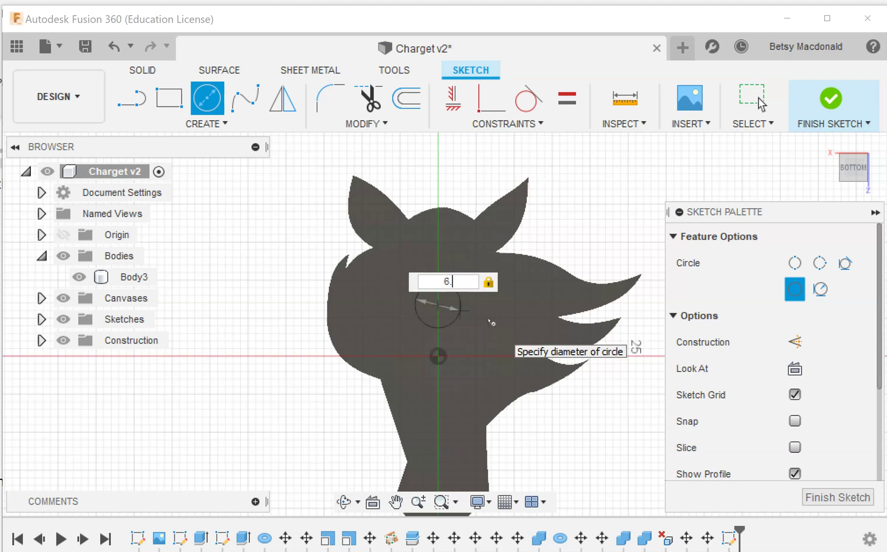
{"action": "type", "text": "2"}
{"action": "key", "text": "Return"}
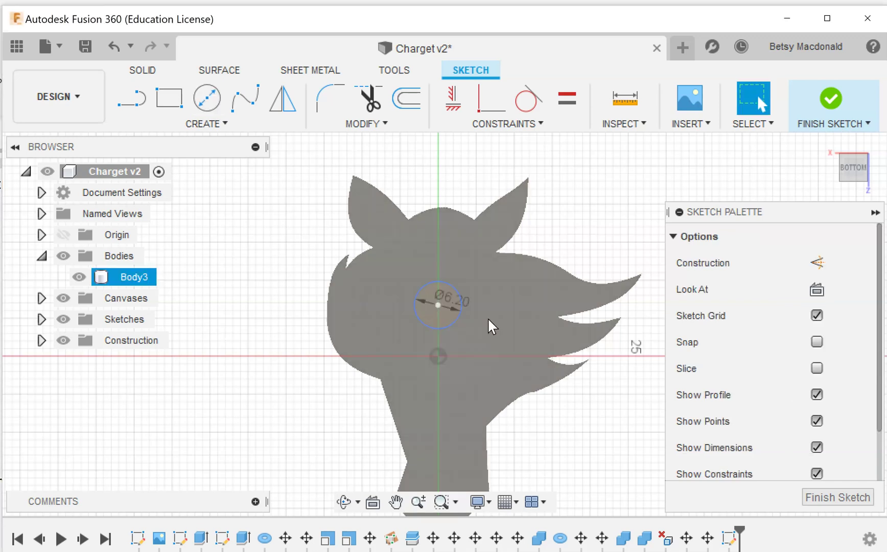
{"action": "key", "text": "Escape"}
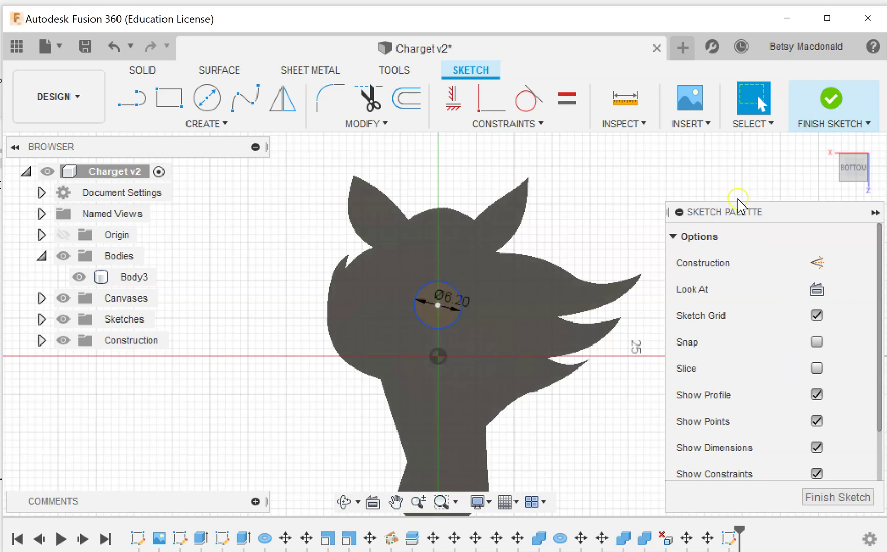
{"action": "left_click_drag", "start_coordinate": [855, 172], "coordinate": [858, 203]}
{"action": "middle_click_drag", "start_coordinate": [638, 185], "coordinate": [550, 193]}
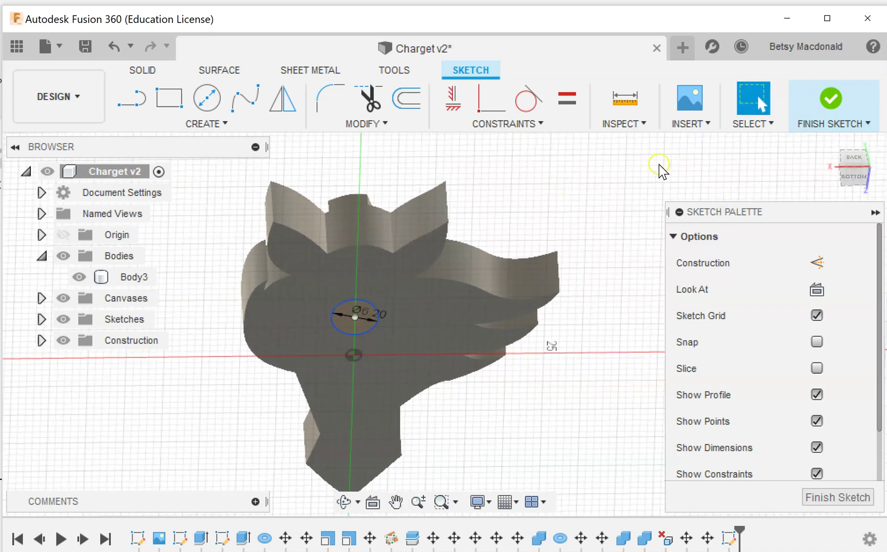
{"action": "left_click", "coordinate": [830, 101]}
Extrude only the circle profile -1 mm into the body as a cut, keeping the surrounding bottom face out of the selection
{"action": "left_click", "coordinate": [371, 335]}
{"action": "left_click", "coordinate": [335, 240]}
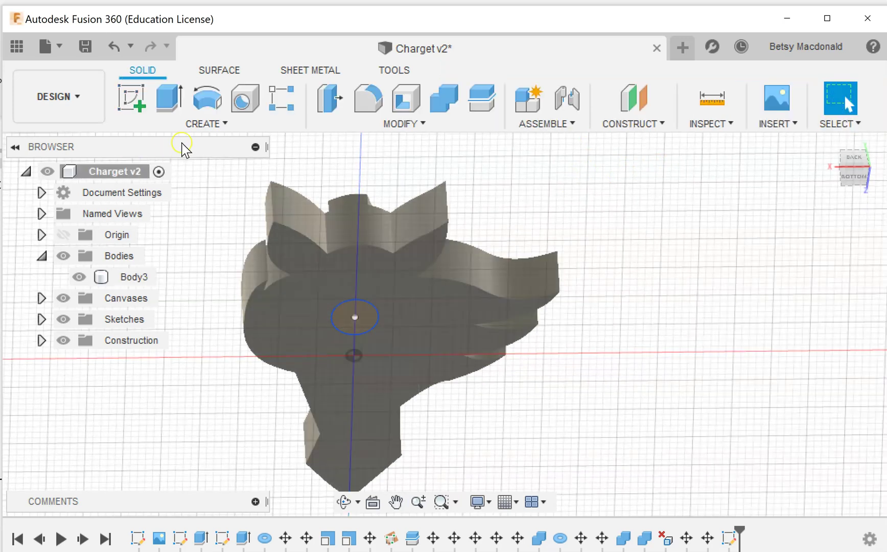
{"action": "left_click", "coordinate": [169, 97]}
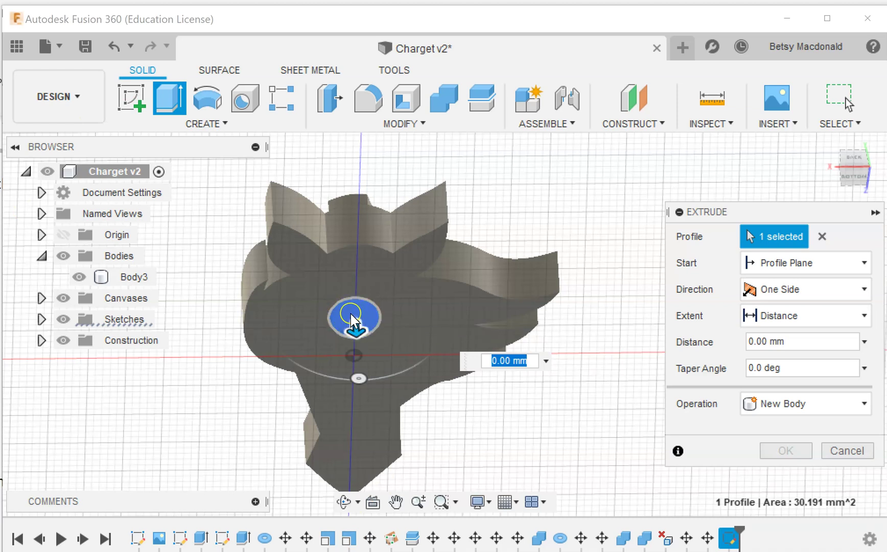
{"action": "left_click", "coordinate": [293, 323]}
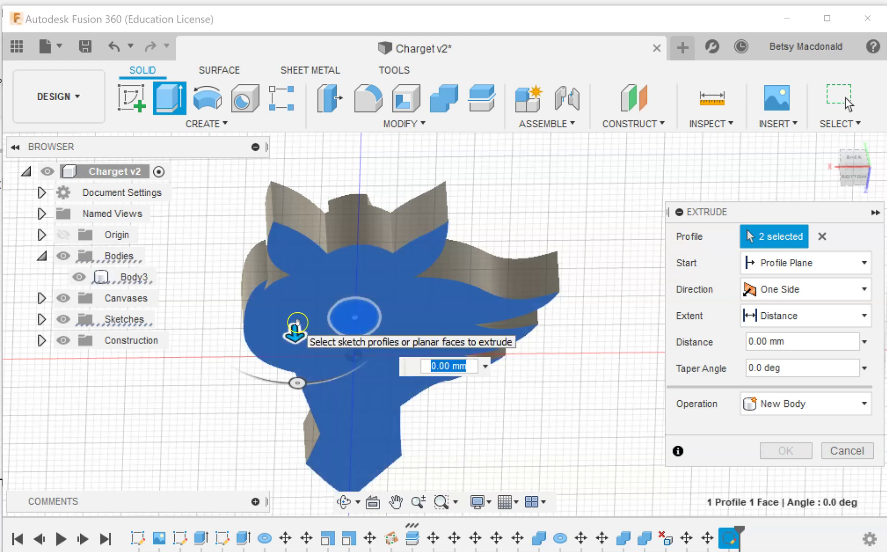
{"action": "left_click", "coordinate": [796, 237]}
{"action": "left_click", "coordinate": [822, 237]}
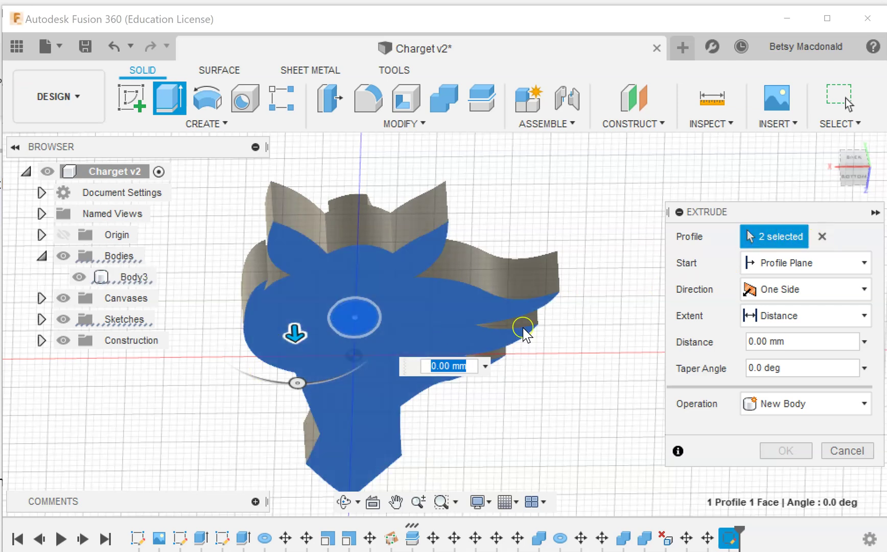
{"action": "left_click", "coordinate": [832, 237]}
{"action": "left_click", "coordinate": [822, 236]}
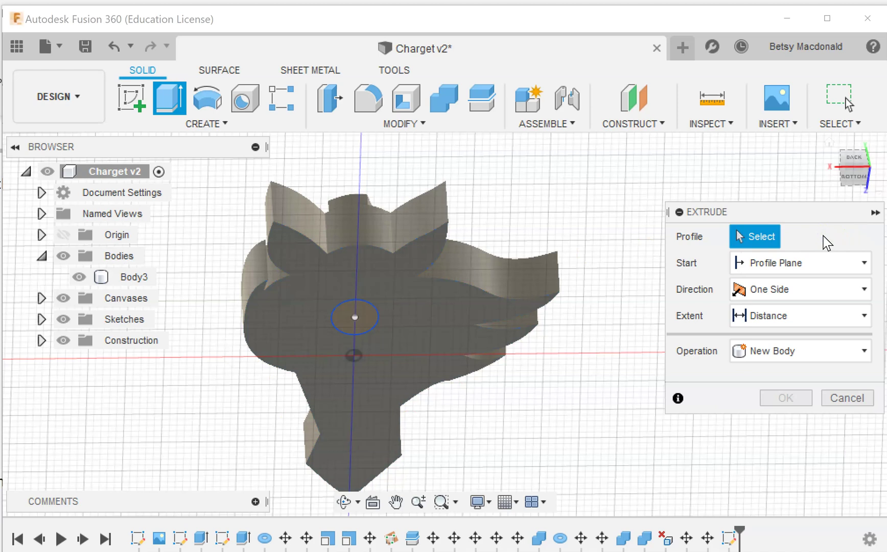
{"action": "left_click", "coordinate": [321, 355]}
{"action": "left_click", "coordinate": [364, 321]}
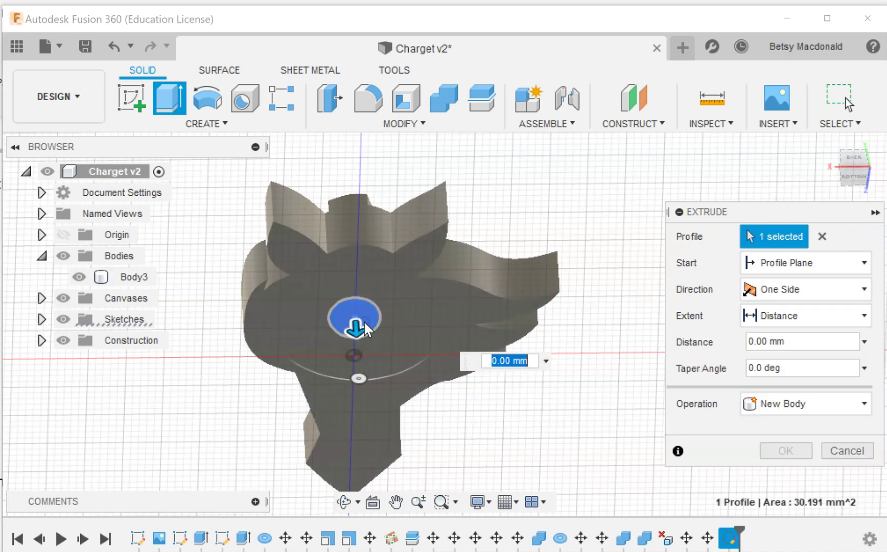
{"action": "mouse_move", "coordinate": [356, 329]}
{"action": "left_mouse_down"}
{"action": "mouse_move", "coordinate": [347, 294]}
{"action": "mouse_move", "coordinate": [359, 451]}
{"action": "mouse_move", "coordinate": [354, 321]}
{"action": "mouse_move", "coordinate": [364, 330]}
{"action": "left_mouse_up"}
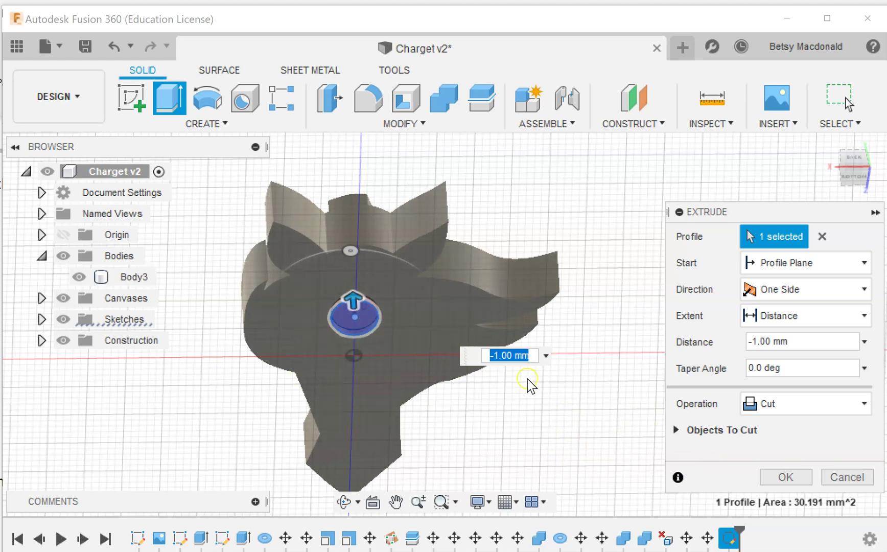
Set the circular cut's distance to -2 mm and apply the extrusion
{"action": "left_click_drag", "start_coordinate": [853, 177], "coordinate": [856, 162]}
{"action": "mouse_move", "coordinate": [447, 306]}
{"action": "middle_mouse_down", "text": "shift"}
{"action": "mouse_move", "coordinate": [446, 287]}
{"action": "mouse_move", "coordinate": [472, 307]}
{"action": "mouse_move", "coordinate": [461, 357]}
{"action": "middle_mouse_up", "text": "shift"}
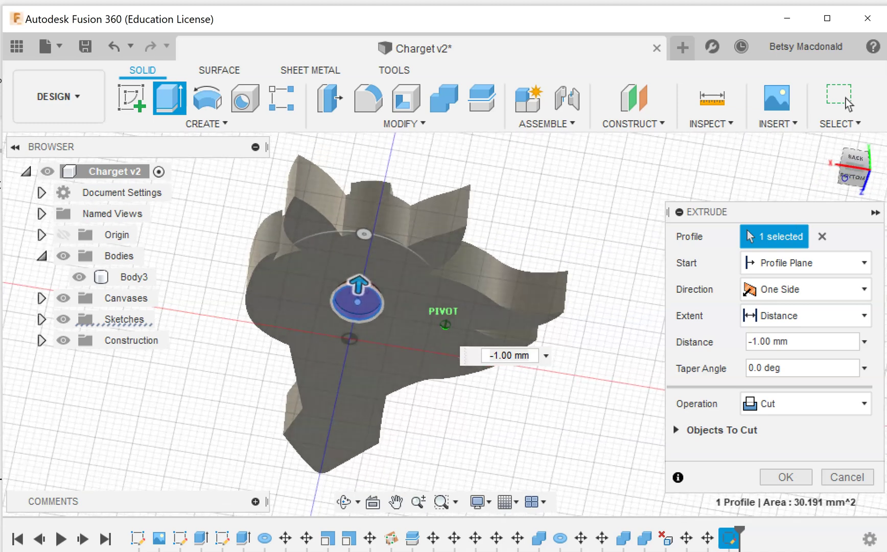
{"action": "left_click", "coordinate": [756, 341]}
{"action": "left_click", "coordinate": [812, 346]}
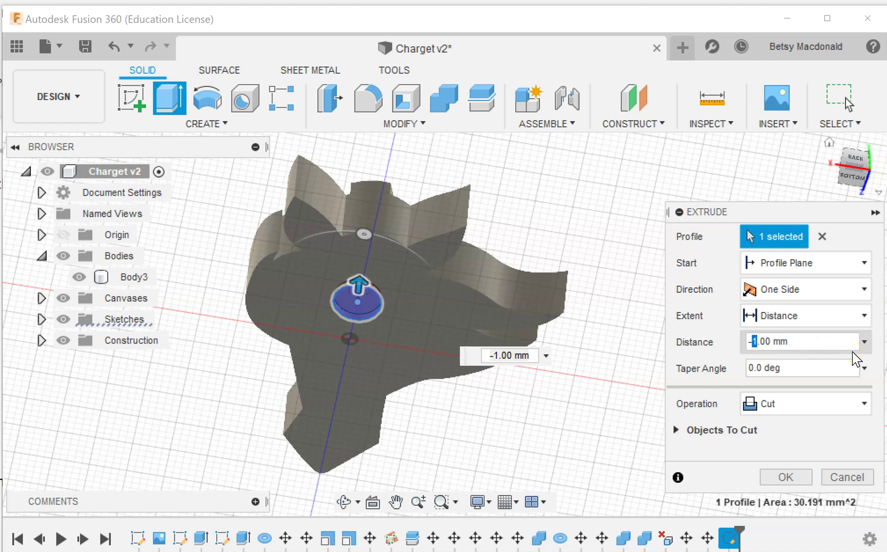
{"action": "type", "text": "2"}
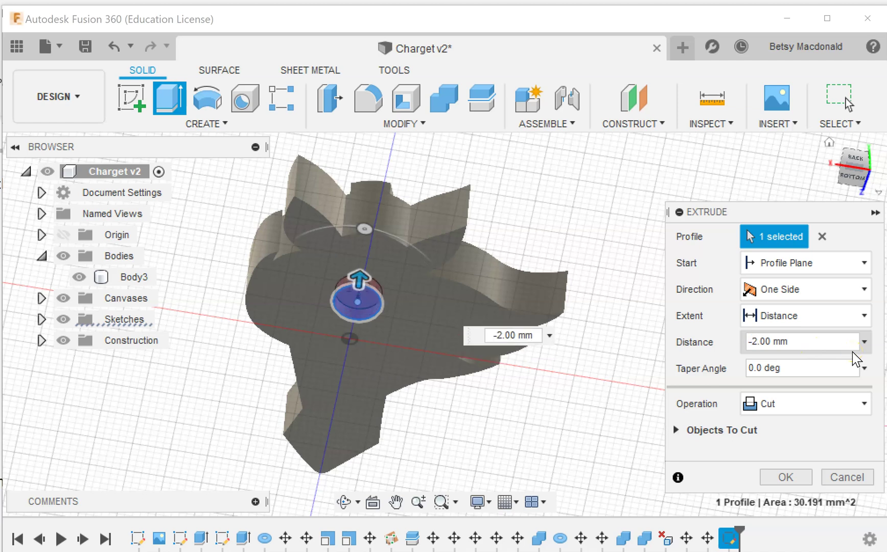
{"action": "left_click", "coordinate": [849, 362]}
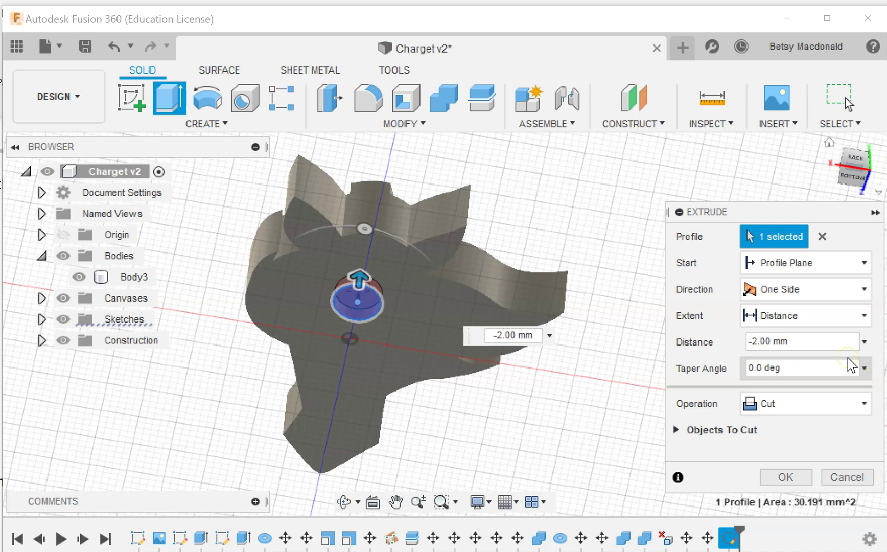
{"action": "left_click", "coordinate": [787, 480]}
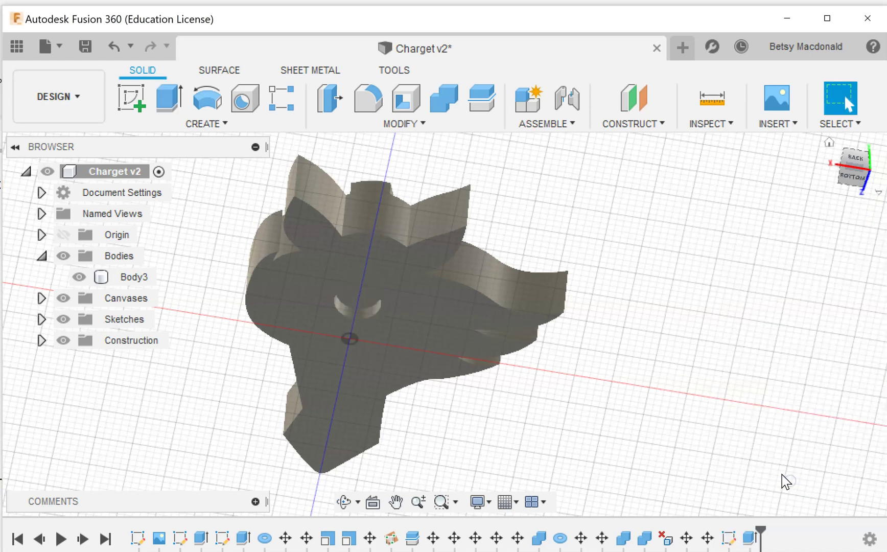
{"action": "mouse_move", "coordinate": [852, 174]}
{"action": "left_mouse_down"}
{"action": "mouse_move", "coordinate": [842, 159]}
{"action": "mouse_move", "coordinate": [876, 124]}
{"action": "mouse_move", "coordinate": [862, 159]}
{"action": "mouse_move", "coordinate": [850, 142]}
{"action": "mouse_move", "coordinate": [886, 104]}
{"action": "mouse_move", "coordinate": [823, 160]}
{"action": "mouse_move", "coordinate": [690, 208]}
{"action": "mouse_move", "coordinate": [751, 178]}
{"action": "mouse_move", "coordinate": [801, 132]}
{"action": "mouse_move", "coordinate": [561, 128]}
{"action": "mouse_move", "coordinate": [590, 113]}
{"action": "mouse_move", "coordinate": [872, 181]}
{"action": "left_mouse_up"}
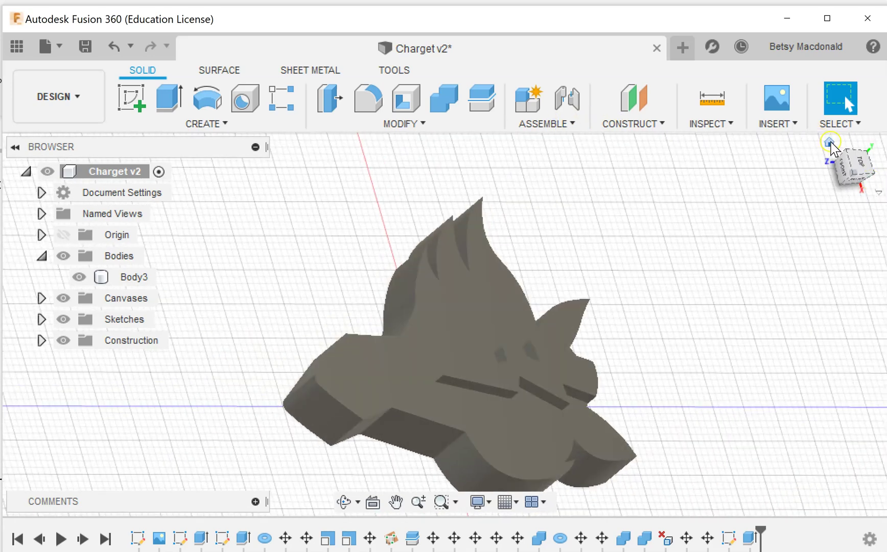
{"action": "left_click", "coordinate": [847, 195]}
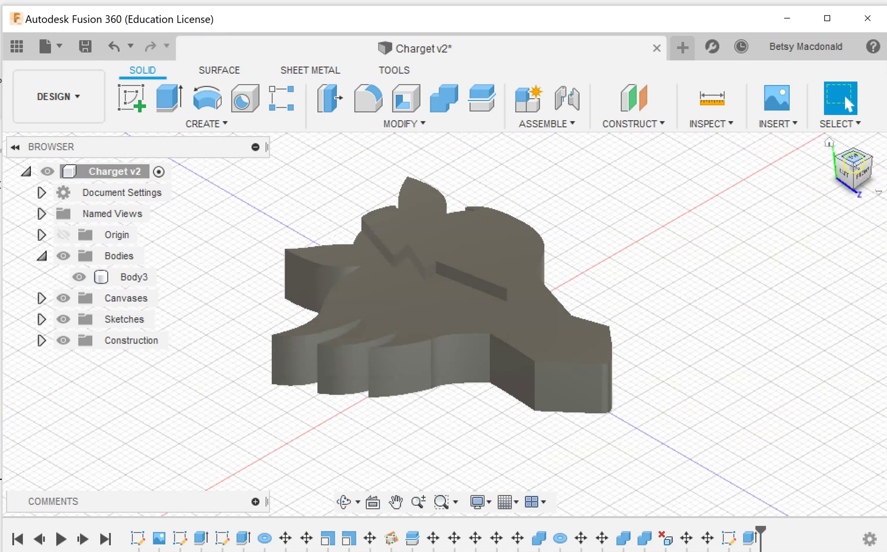
{"action": "left_click", "coordinate": [848, 163]}
{"action": "mouse_move", "coordinate": [856, 177]}
{"action": "left_mouse_down"}
{"action": "mouse_move", "coordinate": [873, 197]}
{"action": "mouse_move", "coordinate": [859, 177]}
{"action": "mouse_move", "coordinate": [871, 180]}
{"action": "left_mouse_up"}
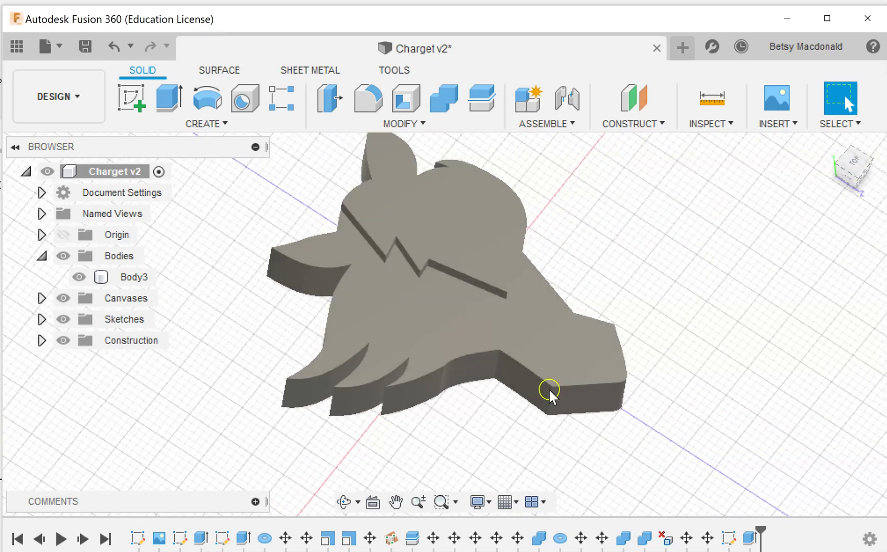